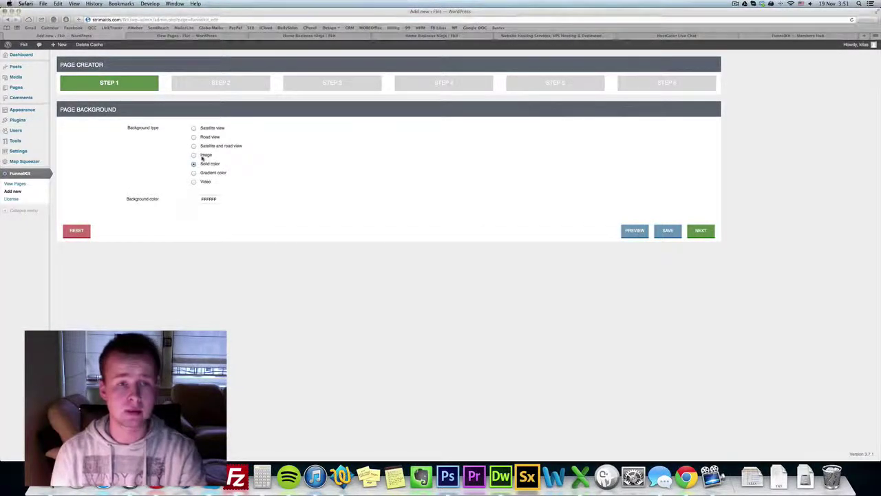
- Compare the settings offered for the image, satellite and road, road view, solid color and video page backgrounds
click(194, 155)
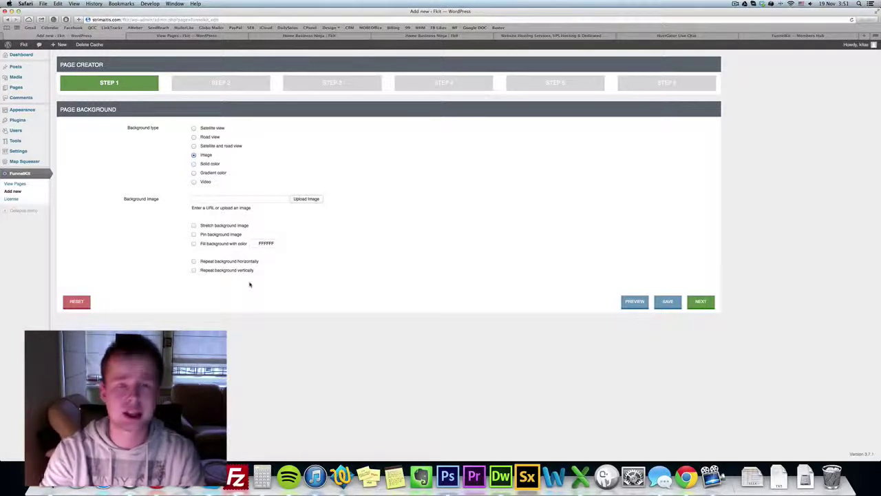
click(215, 146)
click(210, 137)
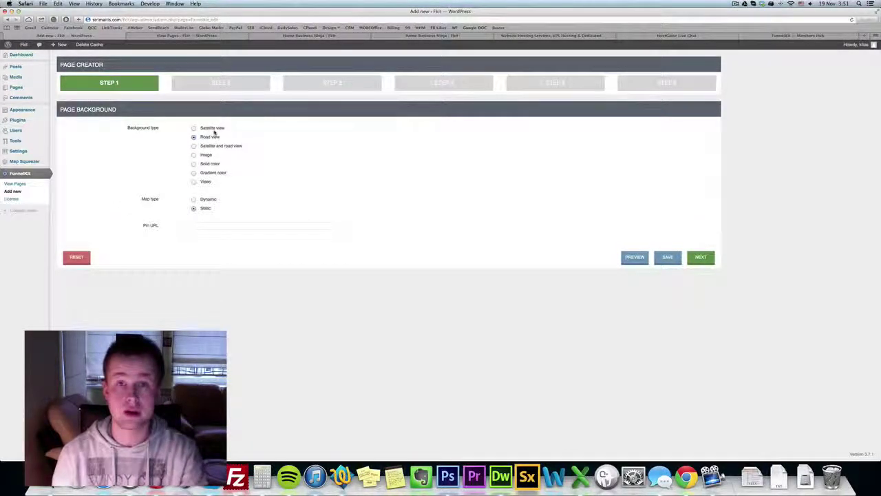
click(213, 163)
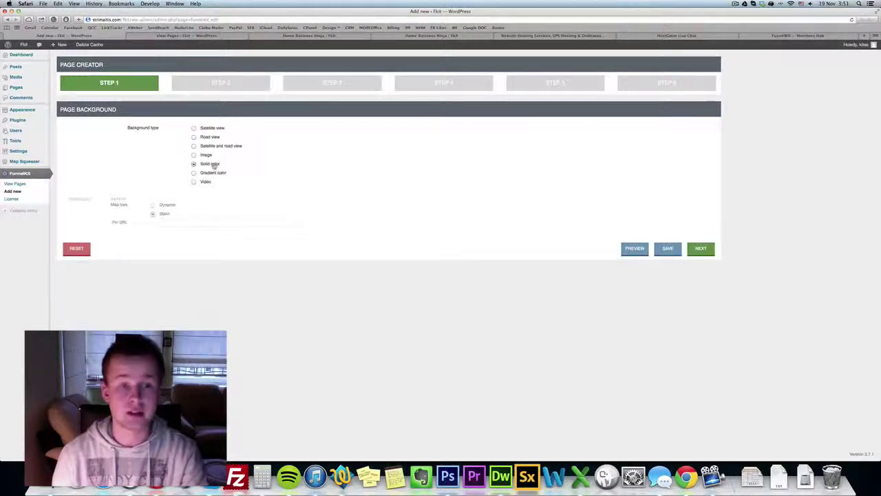
click(205, 182)
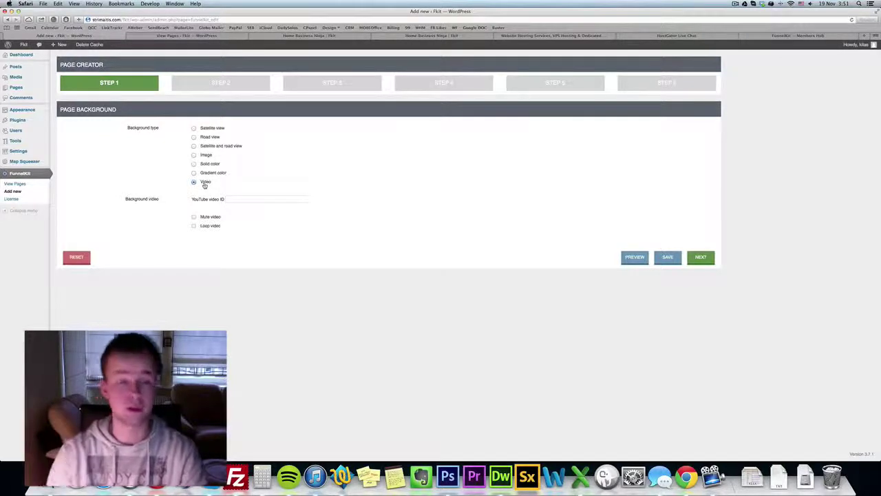
click(194, 154)
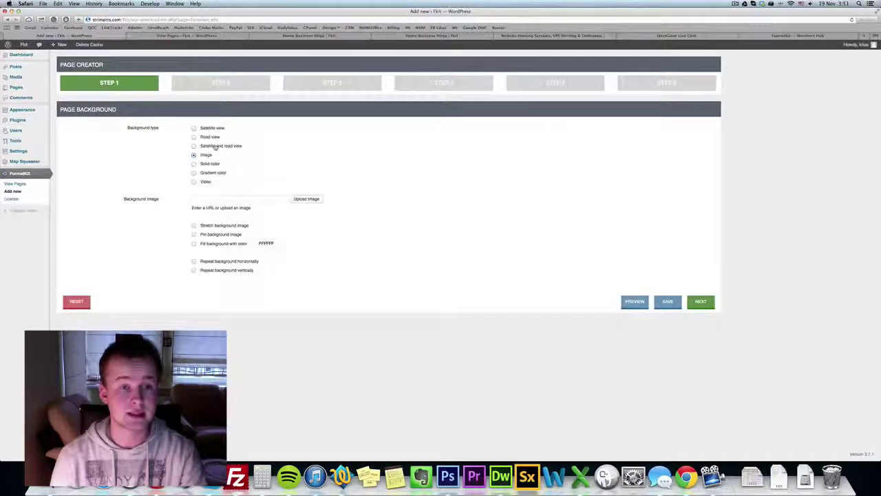
- Set the page background to Road view with the Dynamic map type and proceed to the main container settings
click(208, 137)
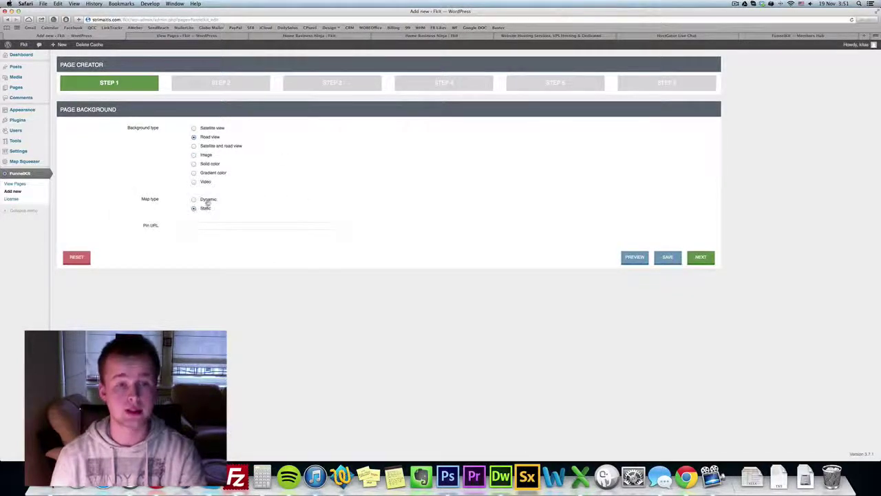
click(194, 199)
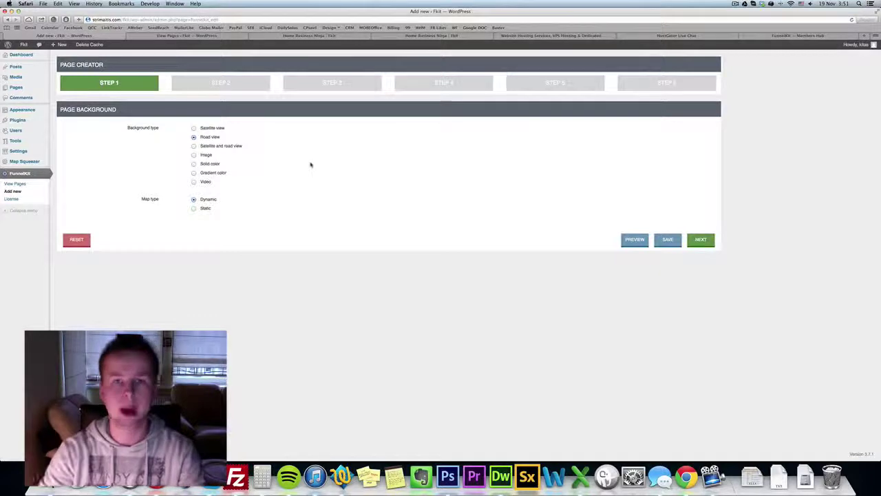
click(701, 240)
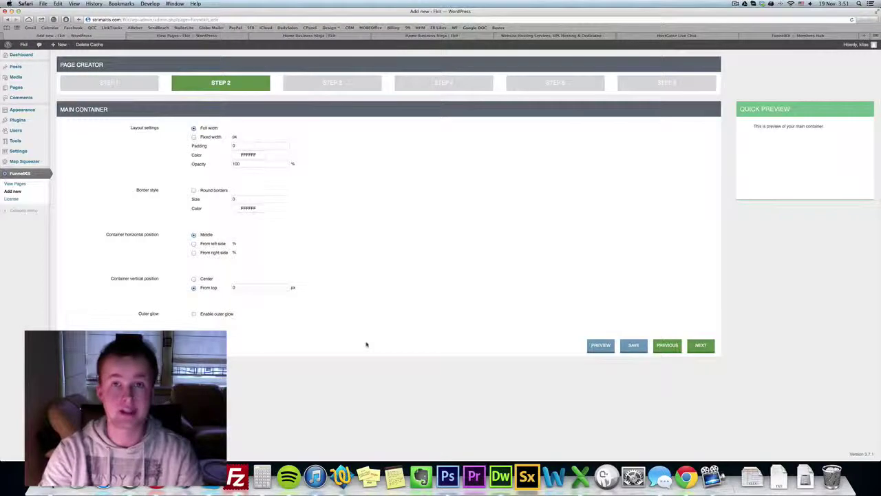
- Give the main container a fixed width of 800 px with round borders and proceed to the subscription form builder
click(210, 137)
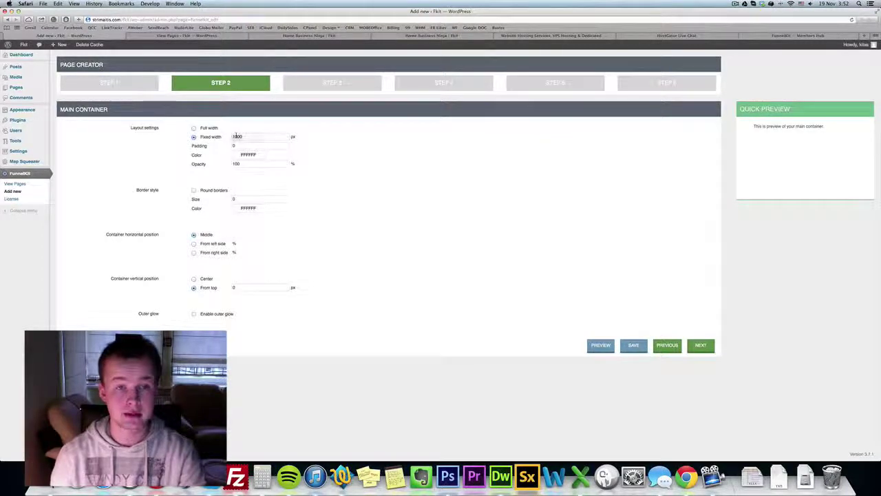
text(800)
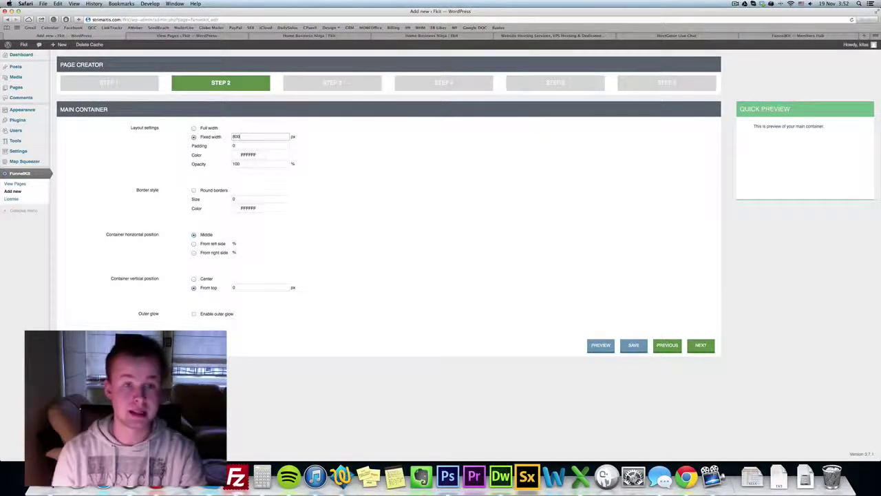
key(Tab)
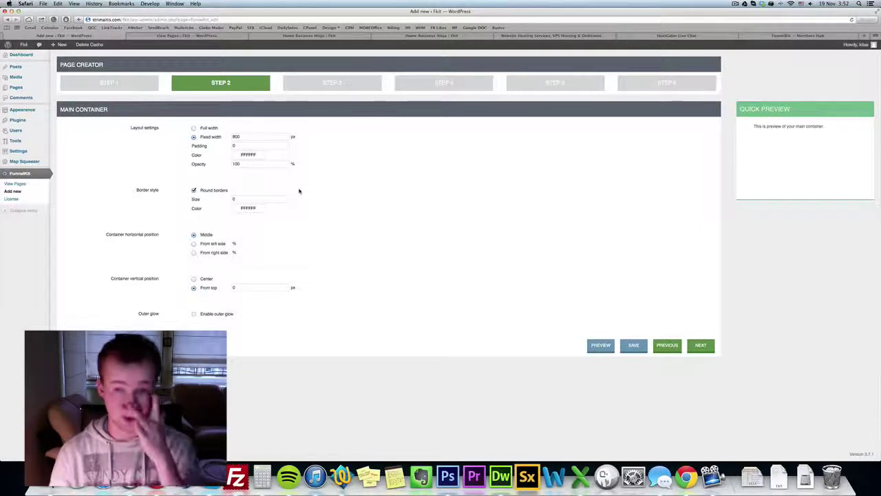
click(702, 346)
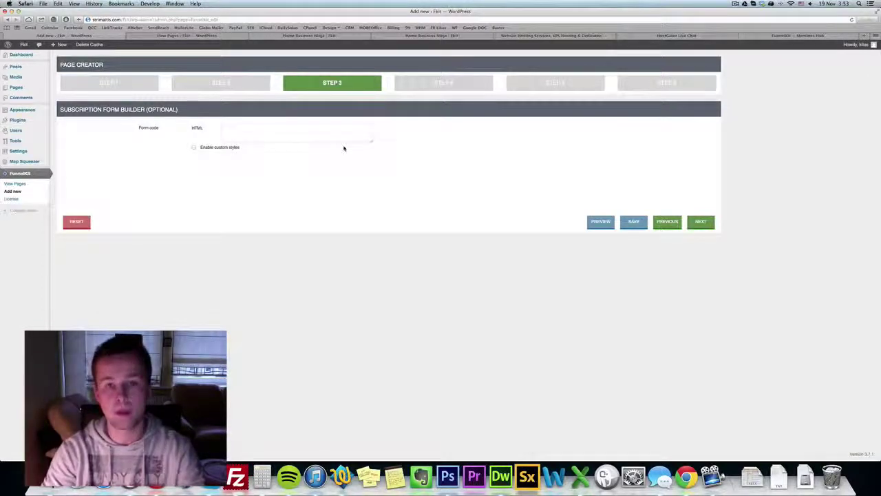
- Enable custom styles for the subscription form and look through the Style 2 buttons in the button gallery
click(219, 150)
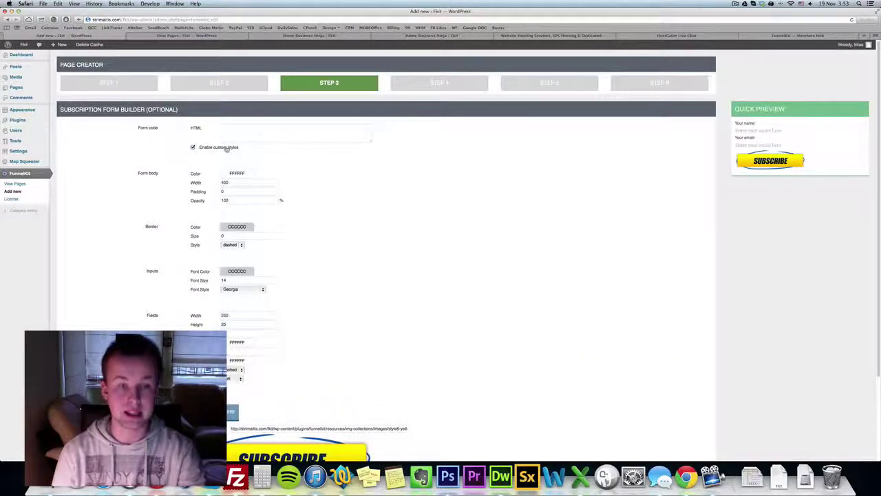
scroll(258, 220, down, 1)
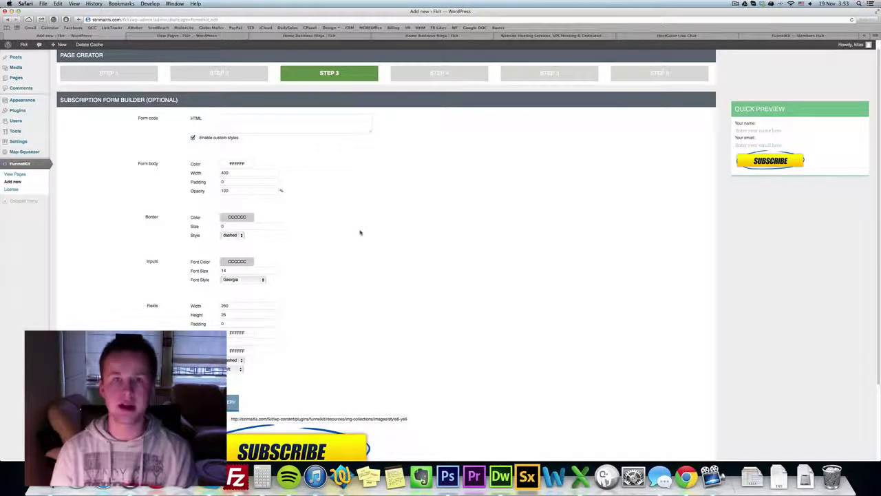
scroll(360, 232, down, 3)
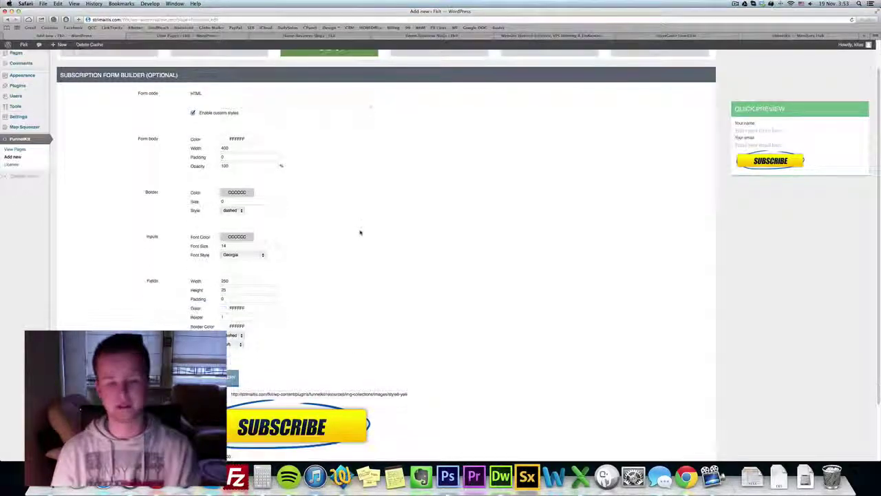
click(232, 340)
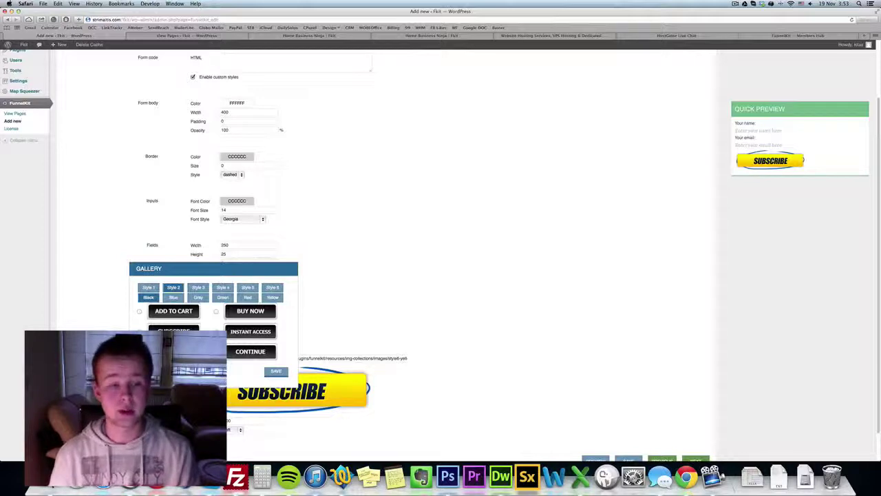
click(203, 312)
scroll(234, 215, up, 2)
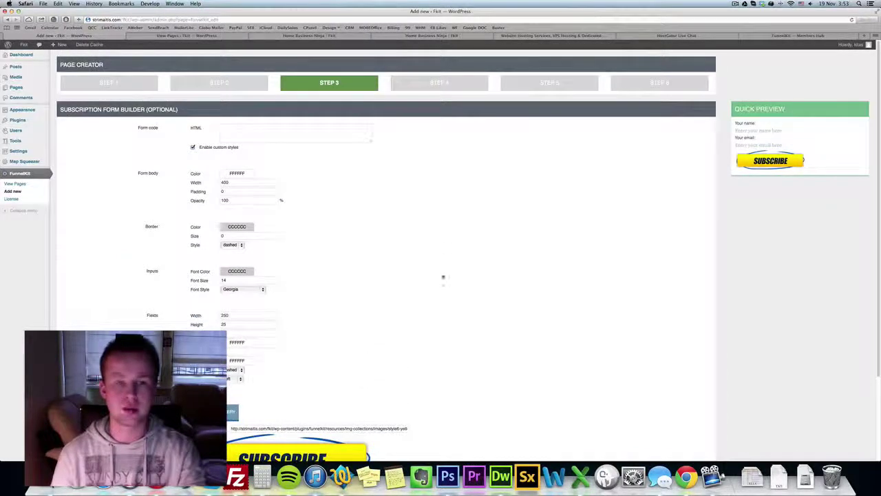
- In the content stage, stack a text section above an image section above an optin form
click(435, 84)
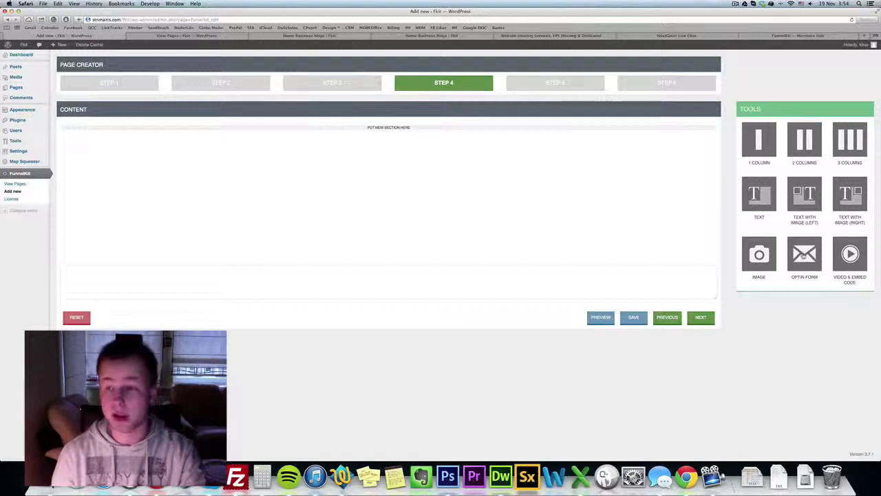
drag(805, 256, 381, 134)
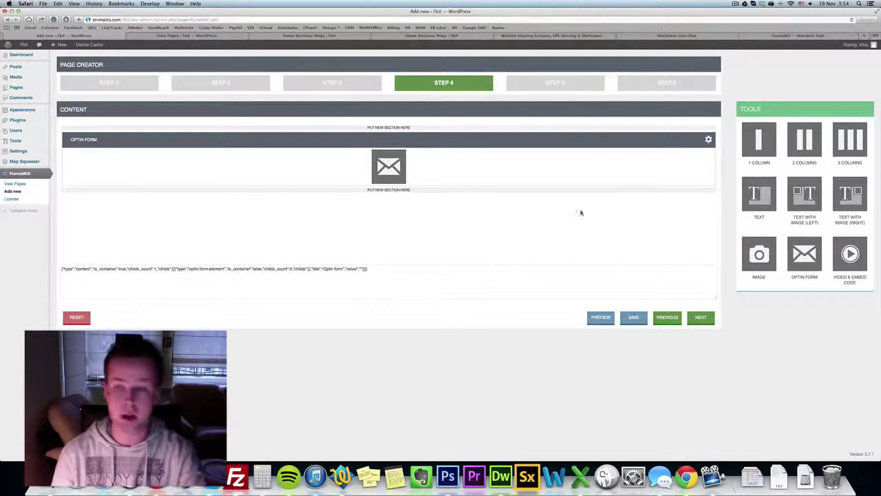
drag(759, 254, 422, 127)
drag(759, 194, 441, 127)
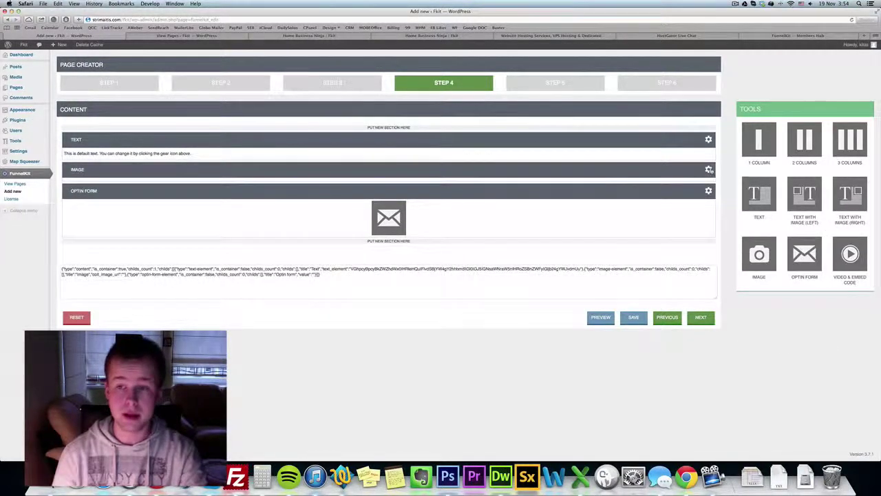
- Fill the image section with the Download Now image style1-yellow-5.png from the media library and save it
click(709, 169)
click(466, 121)
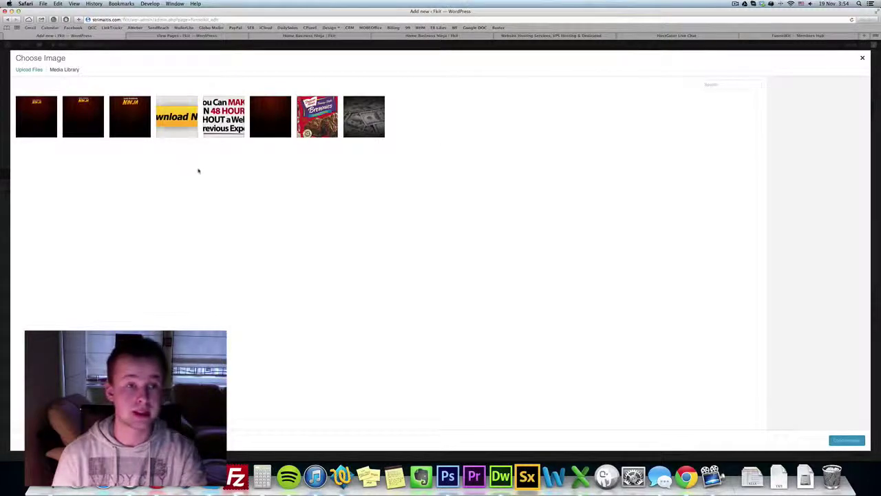
click(176, 117)
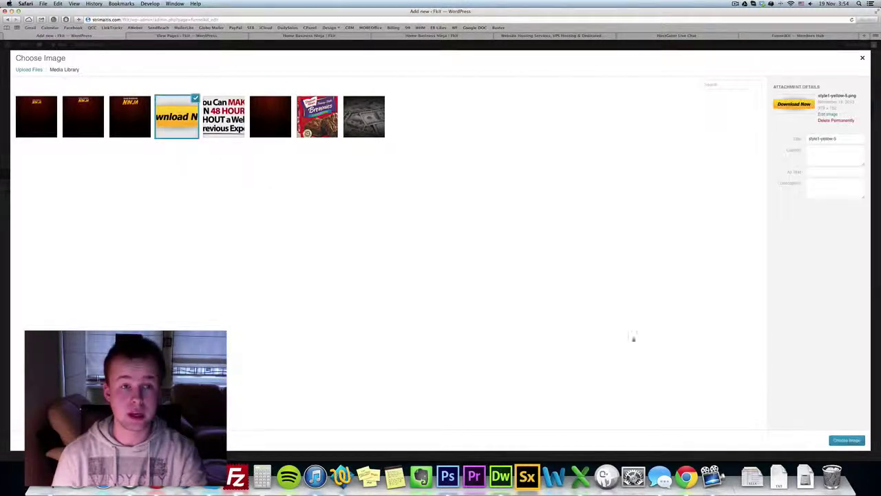
click(837, 443)
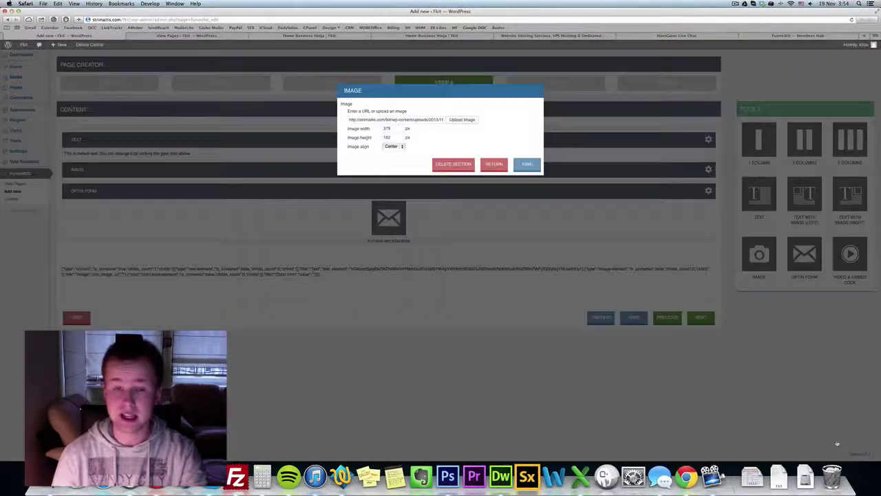
click(526, 166)
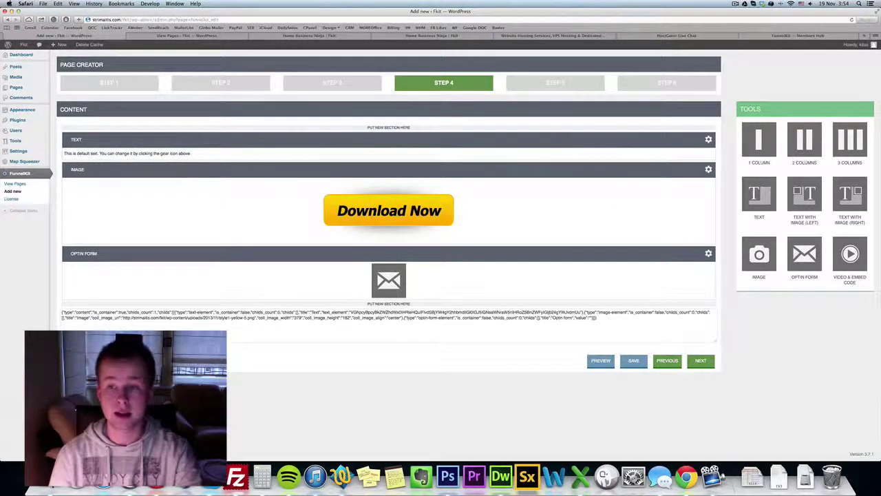
- Replace the default text with "FunnelKit Demonstration", centered and formatted as Heading 1, and save the text section
click(708, 140)
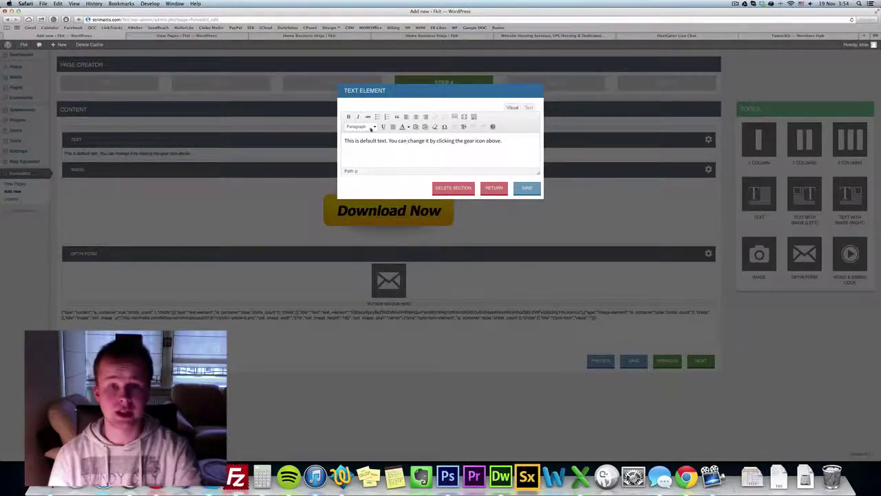
triple_click(406, 141)
text(Funnel)
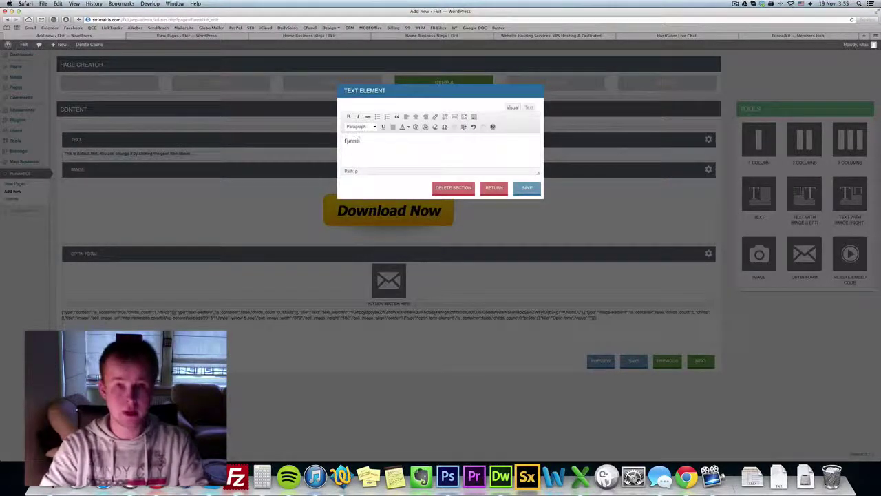
text(Kit De)
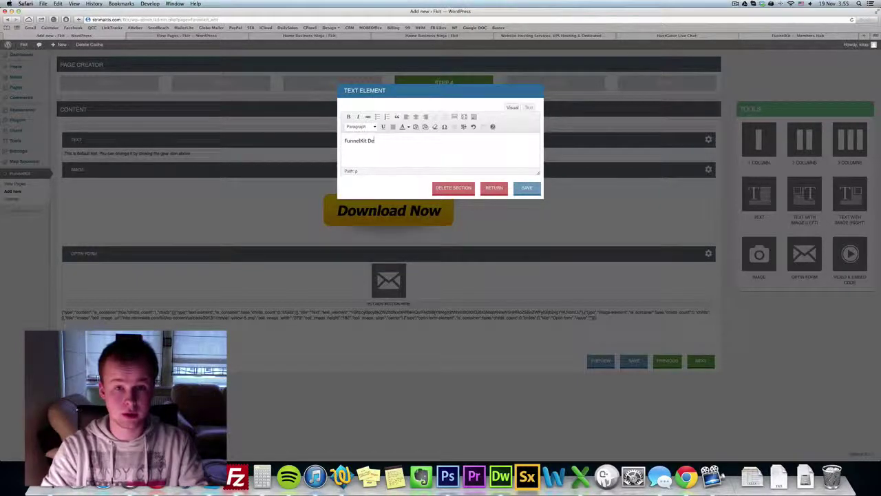
text(monstration)
key(super+a)
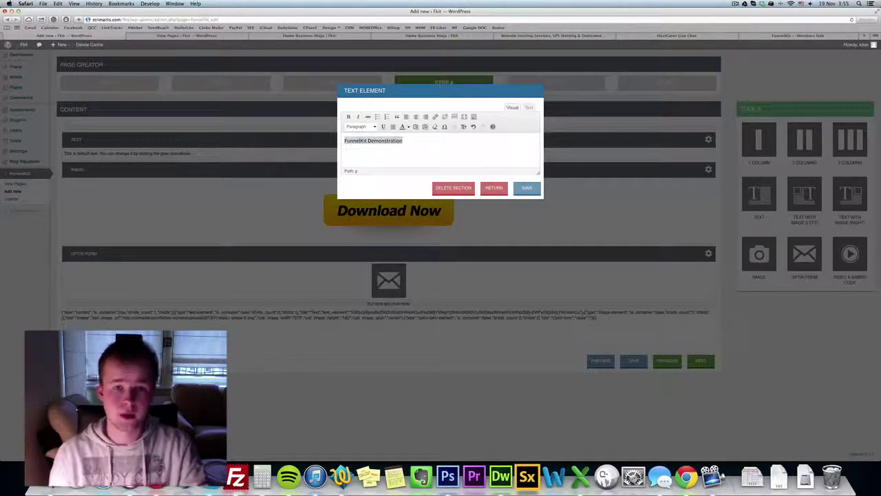
click(375, 127)
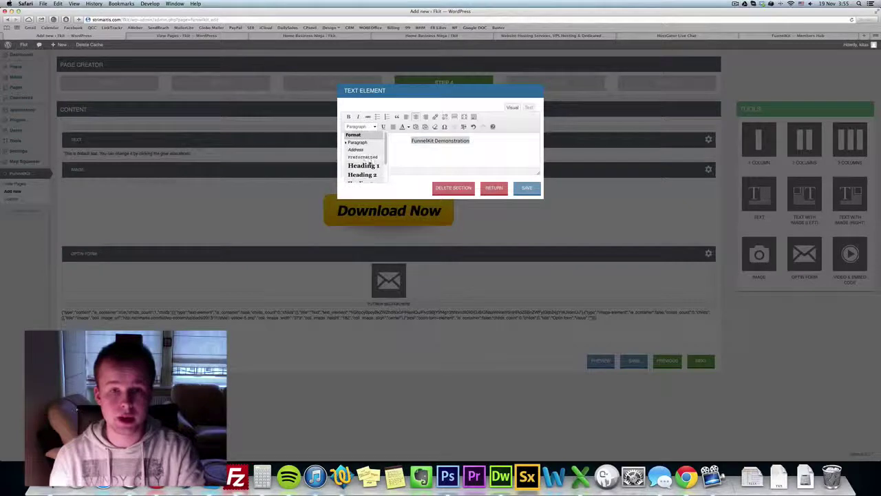
click(368, 161)
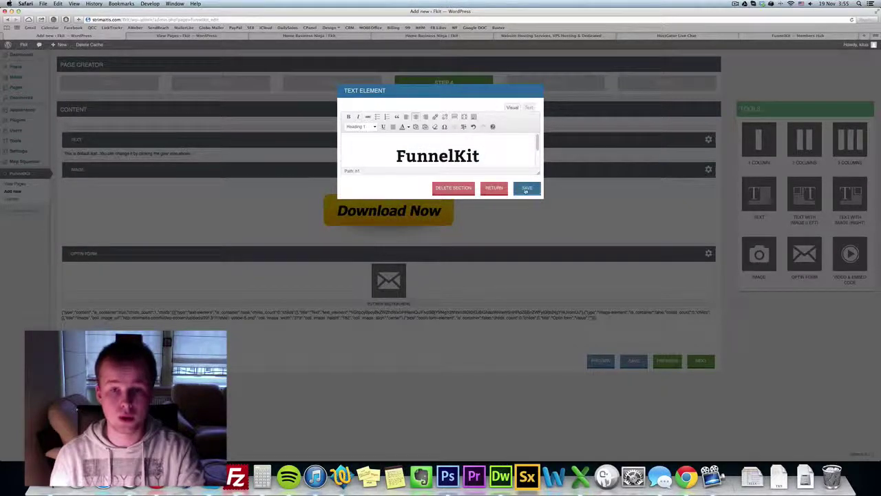
click(527, 187)
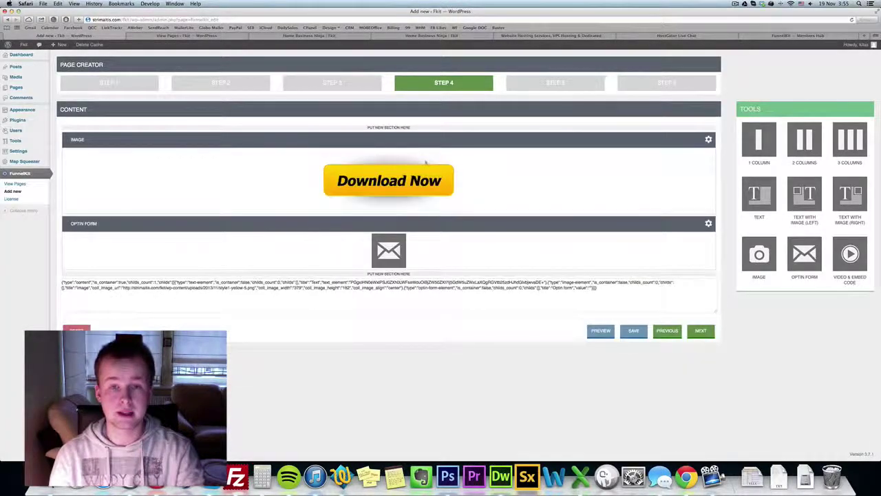
- Remove the image section from the page content
drag(332, 144, 854, 134)
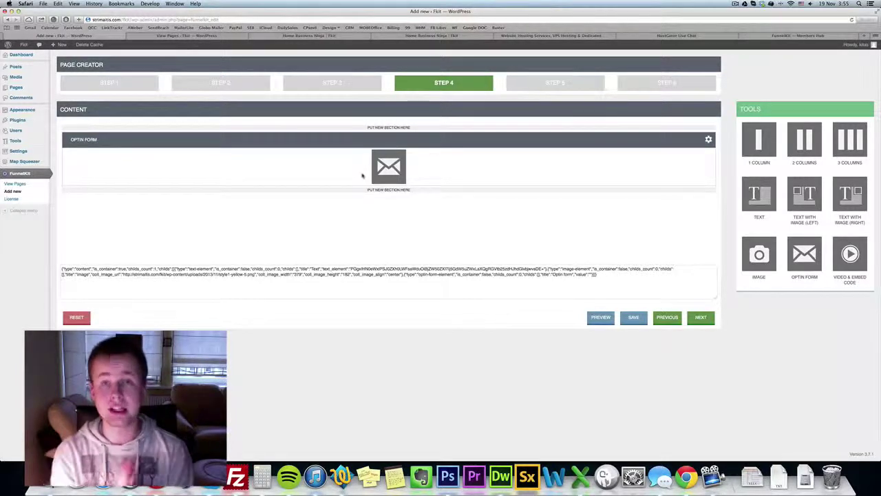
- Enable callouts in the optional callout messages stage and proceed to the final touch settings
click(544, 88)
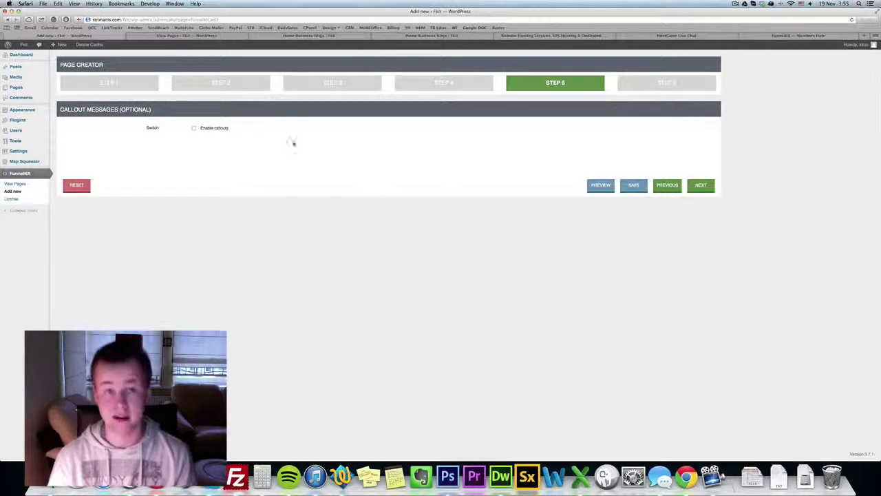
click(202, 128)
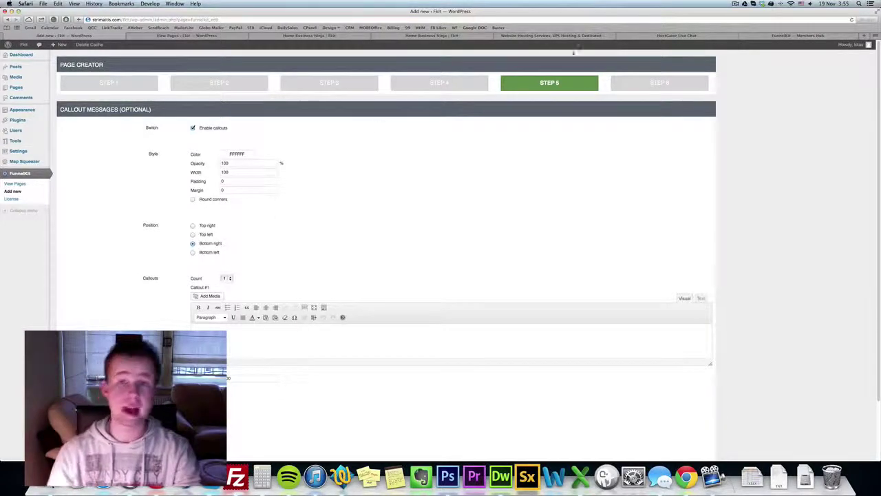
click(671, 84)
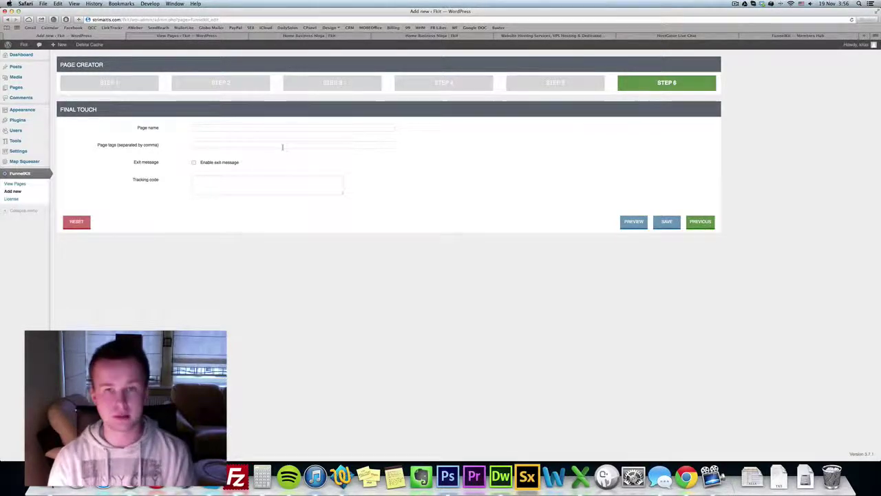
- Enable the exit message in the final touch settings and check how one behaves on the Home Business Ninja sample page
click(204, 162)
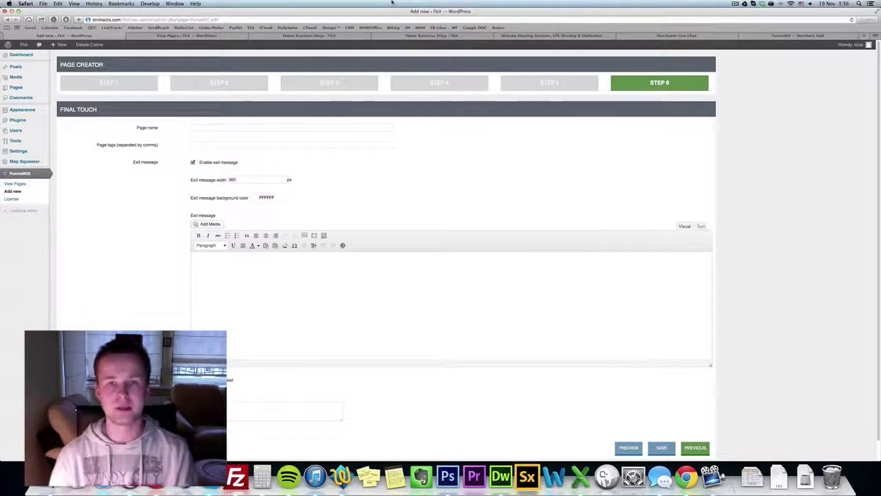
click(296, 36)
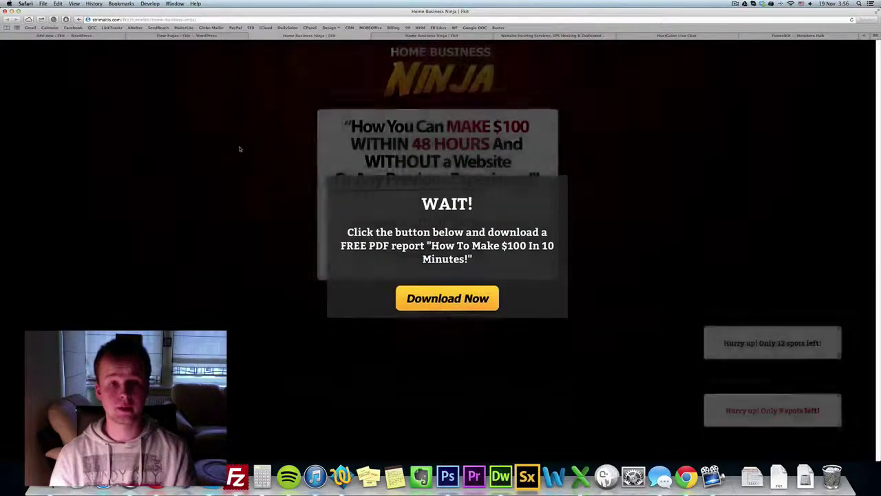
click(851, 20)
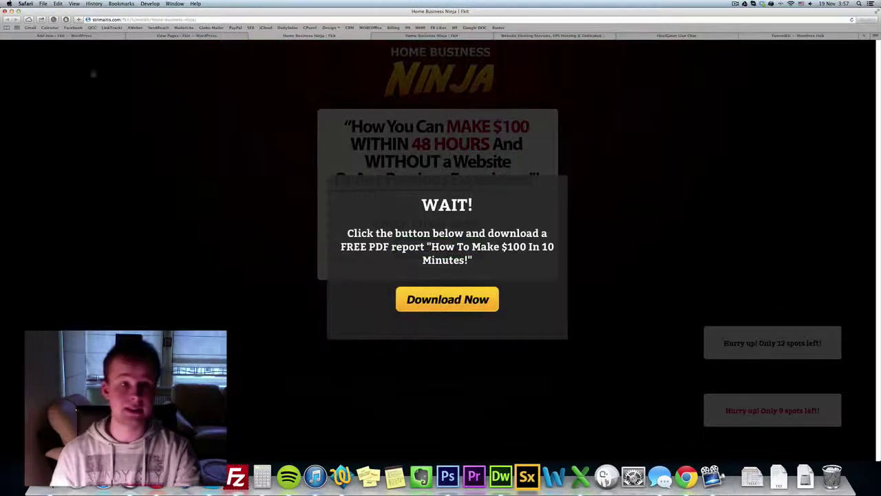
click(134, 157)
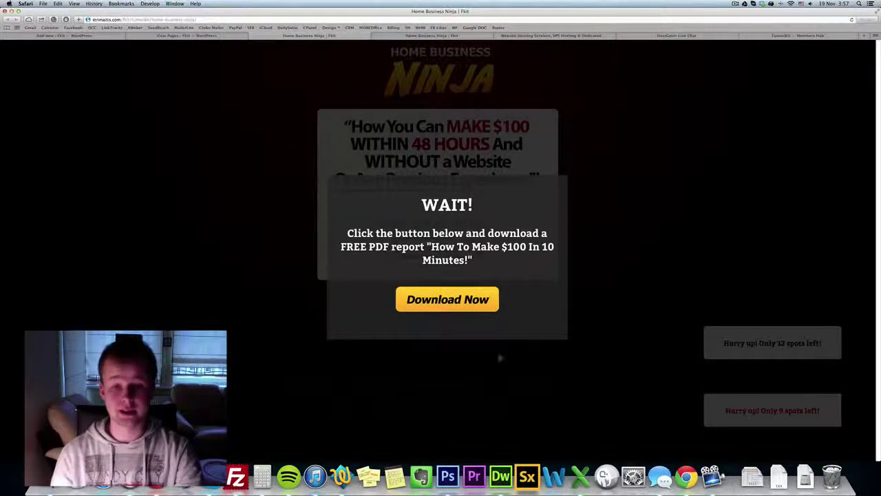
click(207, 35)
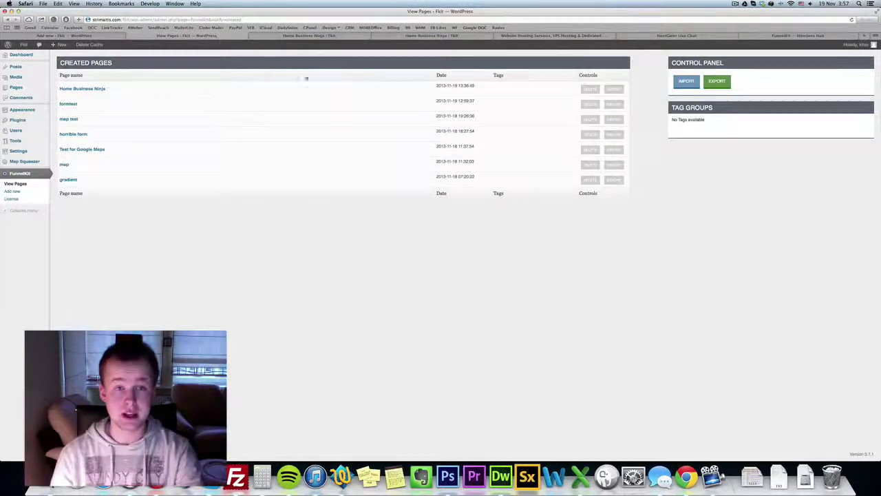
- Examine the exit message width, background color and content editor in the new page's final touch settings
click(95, 35)
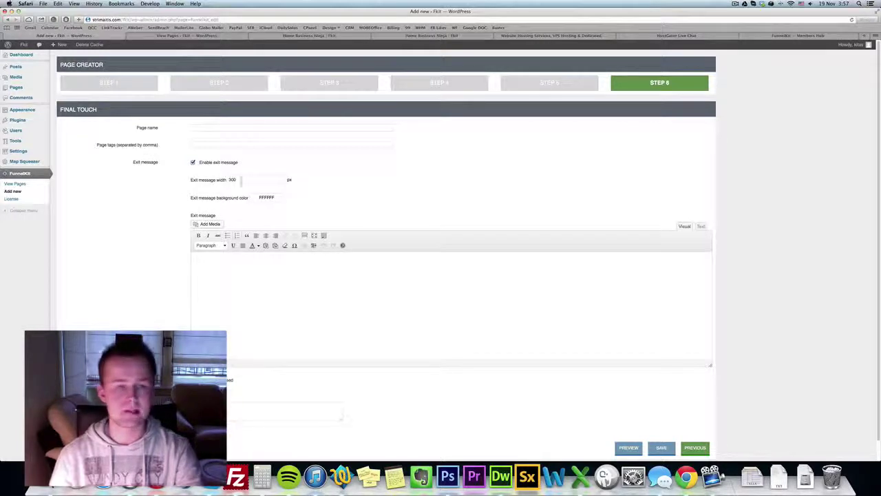
scroll(261, 208, down, 1)
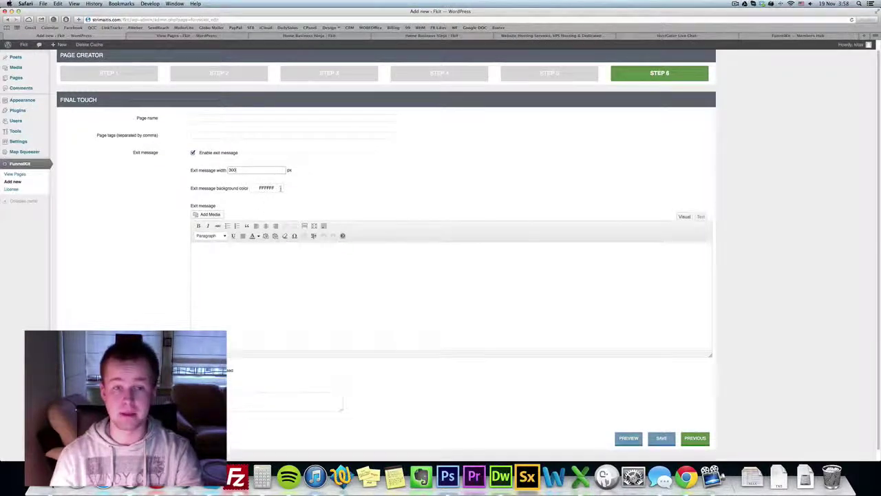
scroll(280, 188, down, 1)
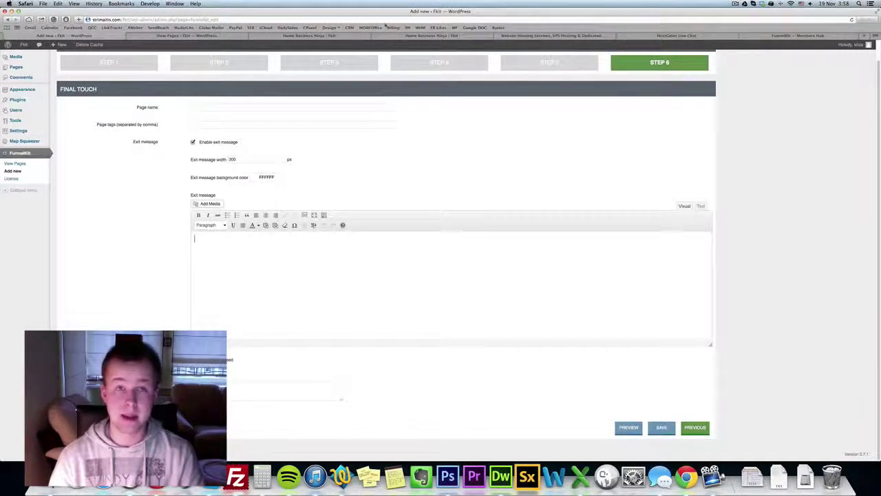
- View the Home Business Ninja page without and with its exit message, and return to the final touch settings
click(430, 35)
click(190, 184)
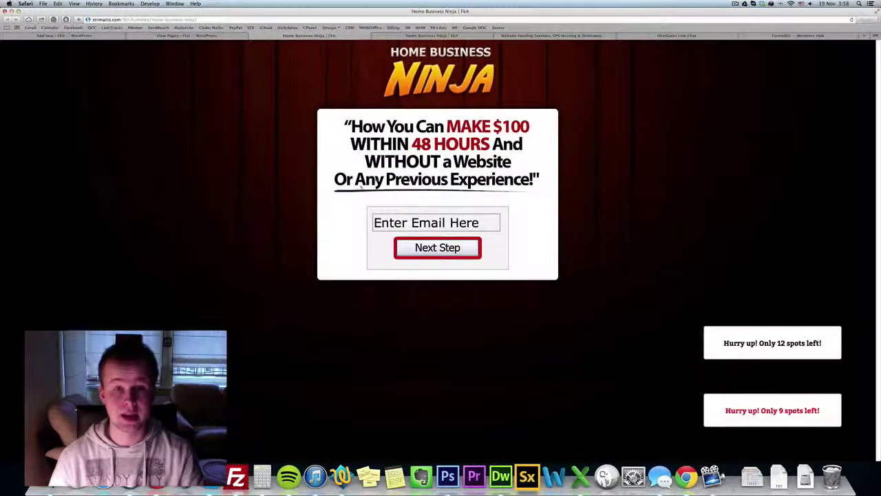
mouse_move(268, 36)
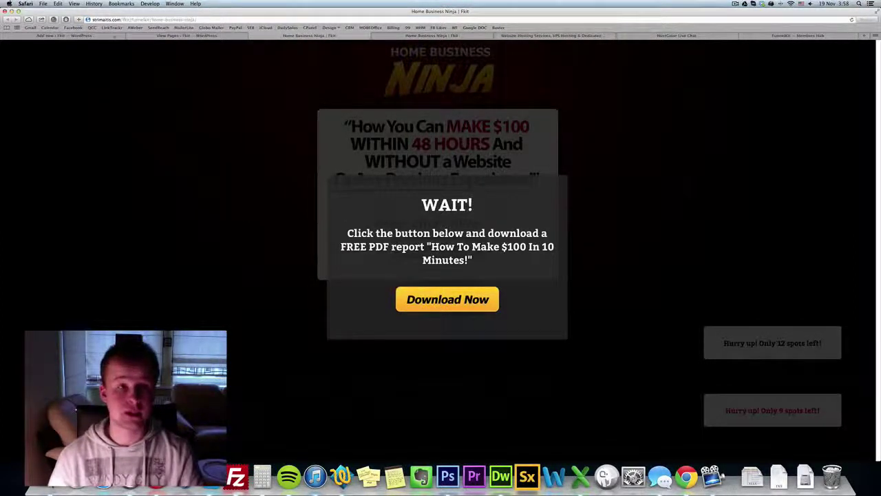
key(ctrl+shift+Tab)
key(ctrl+shift+Tab)
key(ctrl+shift+Tab)
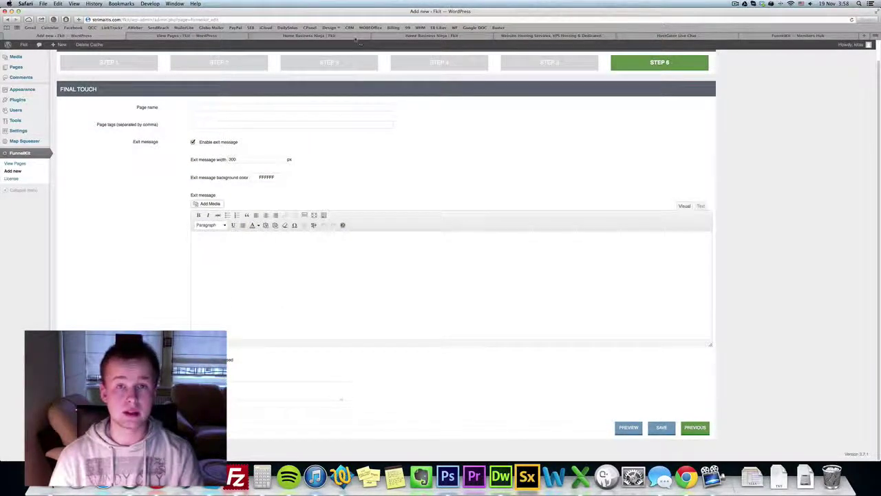
- Compare the exit message on the wood-background and map-background versions of the Home Business Ninja page
key(ctrl+Tab)
key(ctrl+Tab)
key(ctrl+Tab)
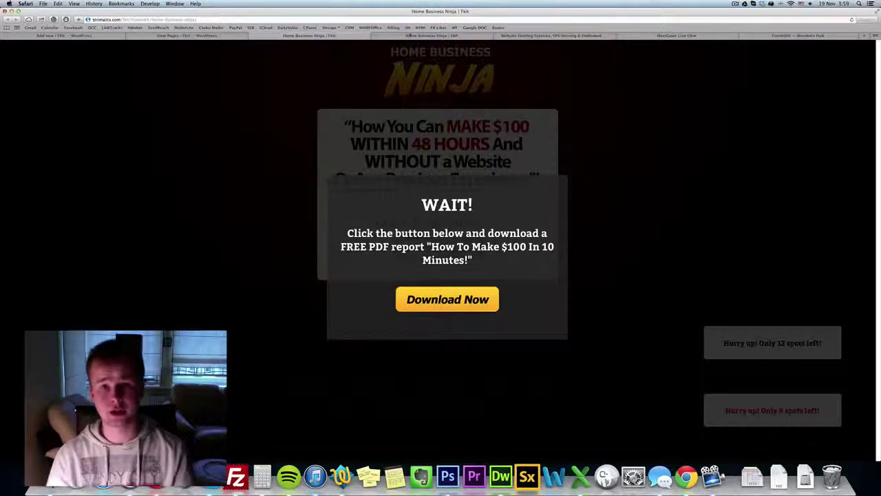
key(Escape)
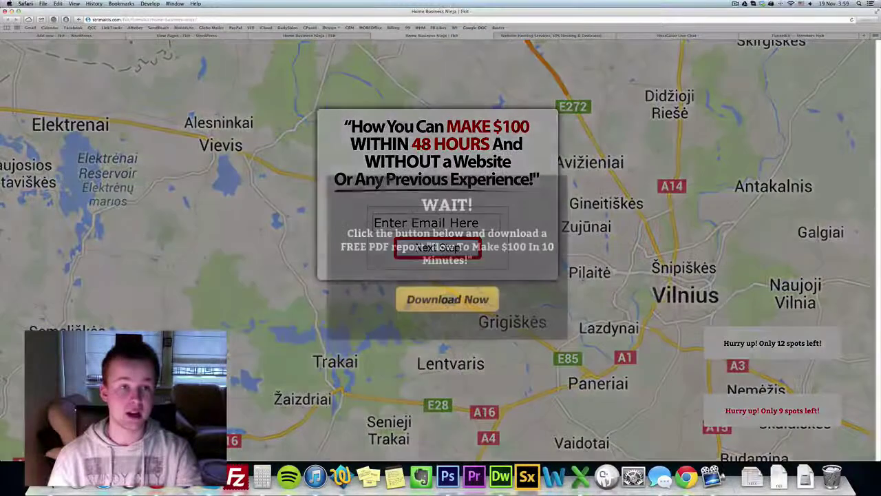
- Reopen the page creator at its first stage and set the page background type to Road view
click(181, 36)
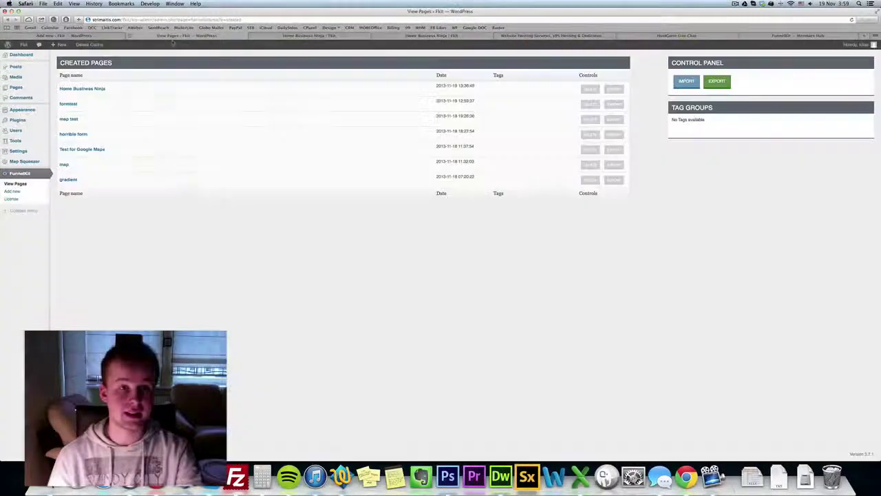
click(51, 35)
click(125, 63)
click(193, 136)
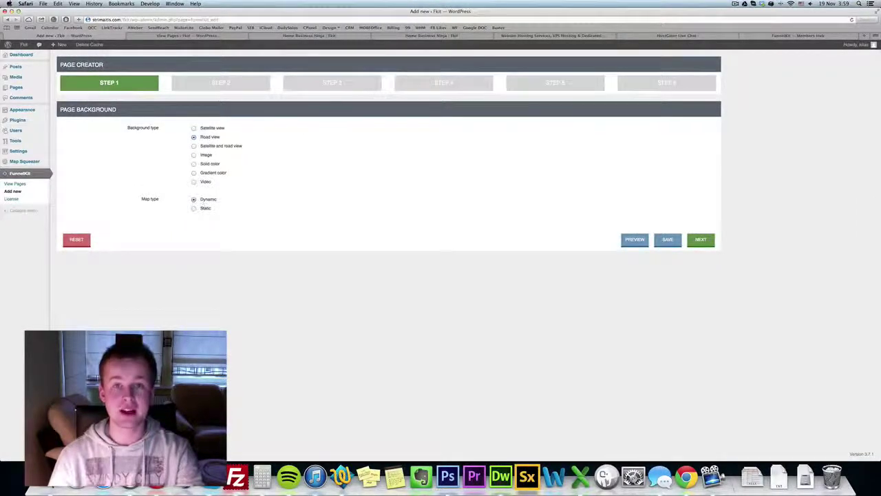
- Show the map-background Home Business Ninja page and trigger its exit message
click(421, 35)
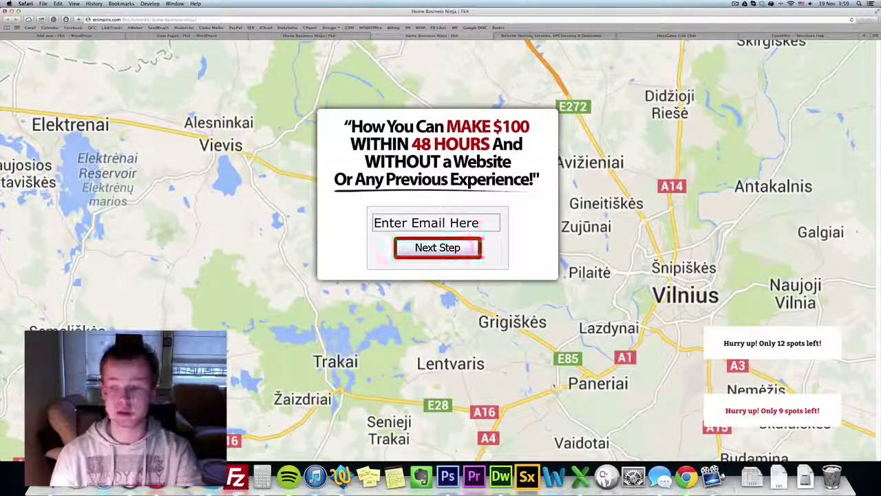
mouse_move(601, 41)
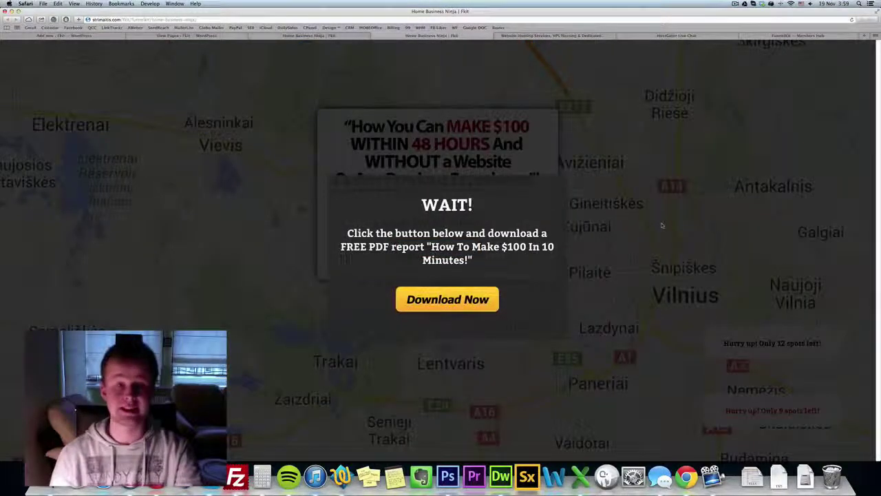
click(607, 215)
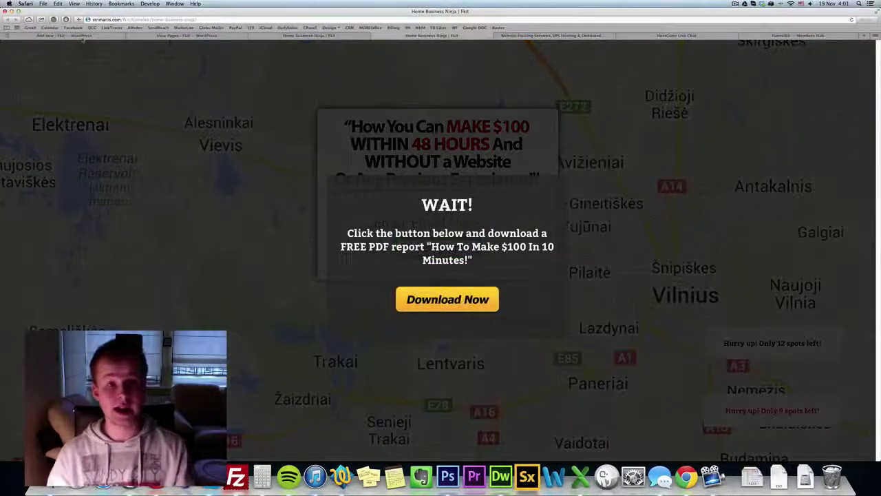
- Return to the page creator and open the list of created FunnelKit pages
click(81, 36)
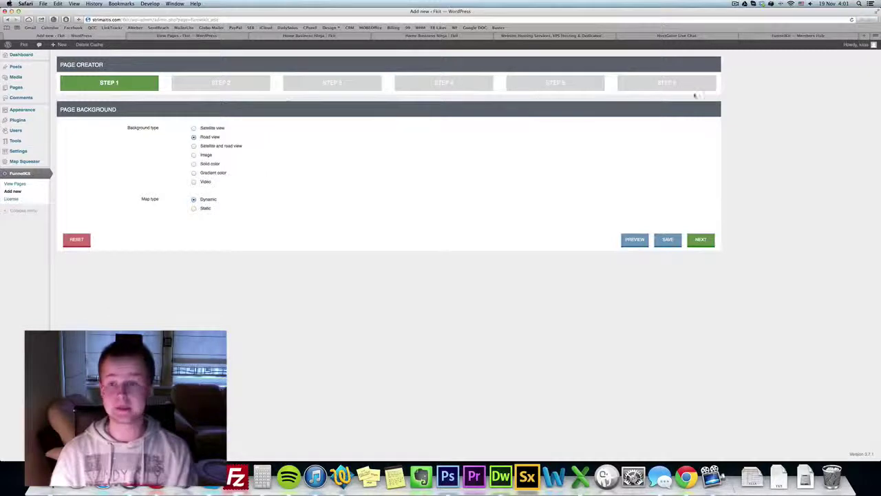
click(5, 191)
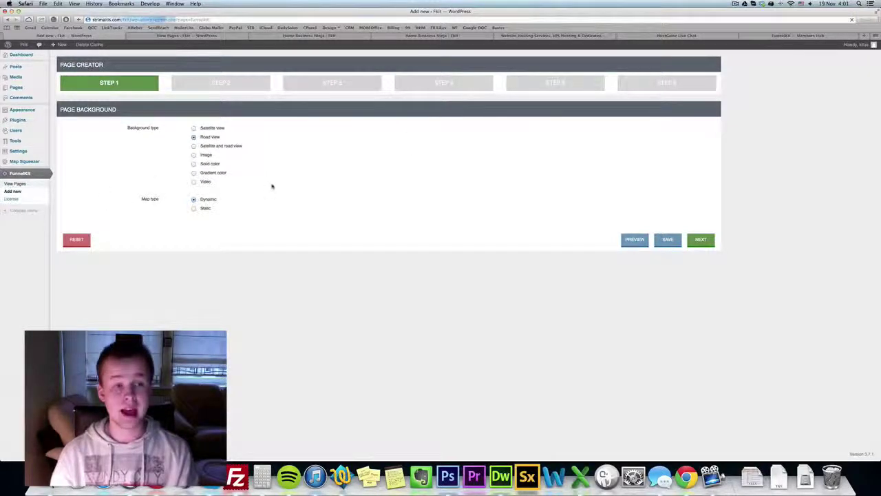